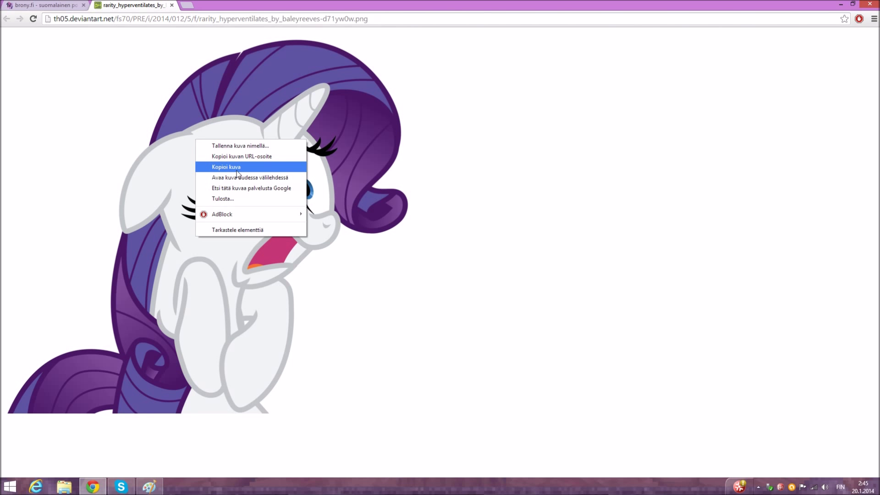
# Copy the crying pony image from the browser and paste it onto the blank canvas in Paint
pyautogui.click(235, 170)
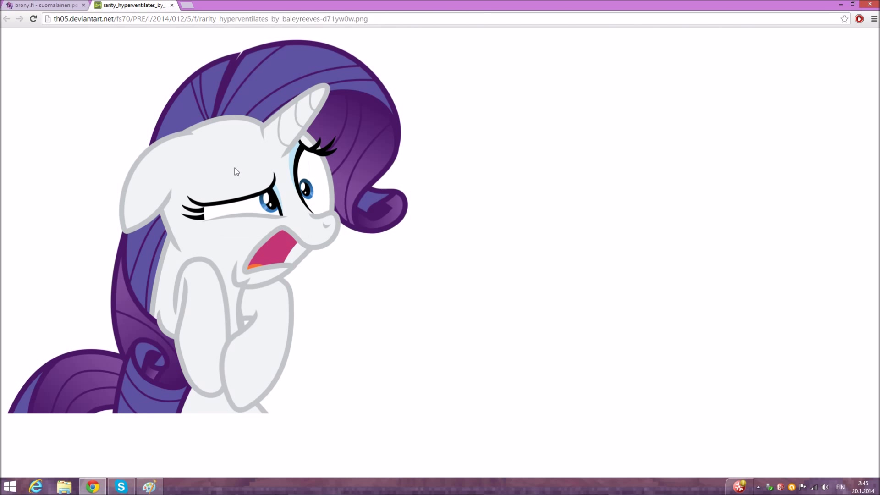
pyautogui.click(149, 487)
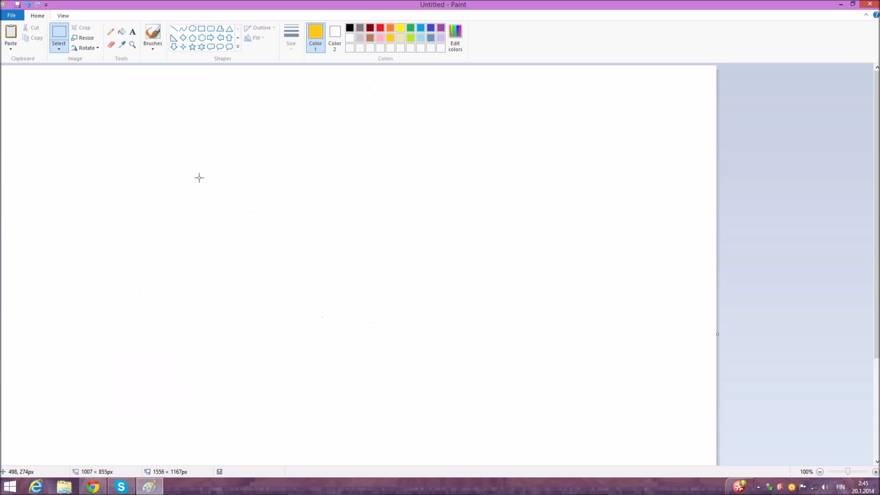
pyautogui.rightClick(185, 184)
pyautogui.click(142, 174)
pyautogui.rightClick(142, 175)
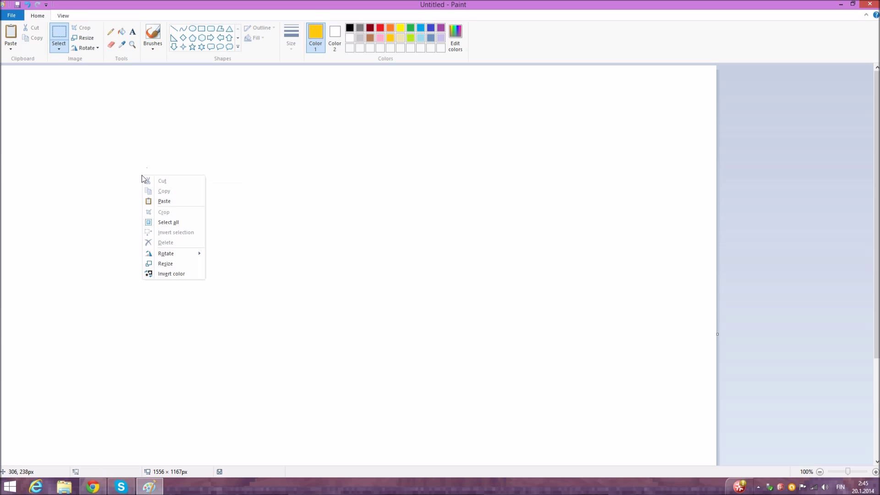
pyautogui.click(171, 202)
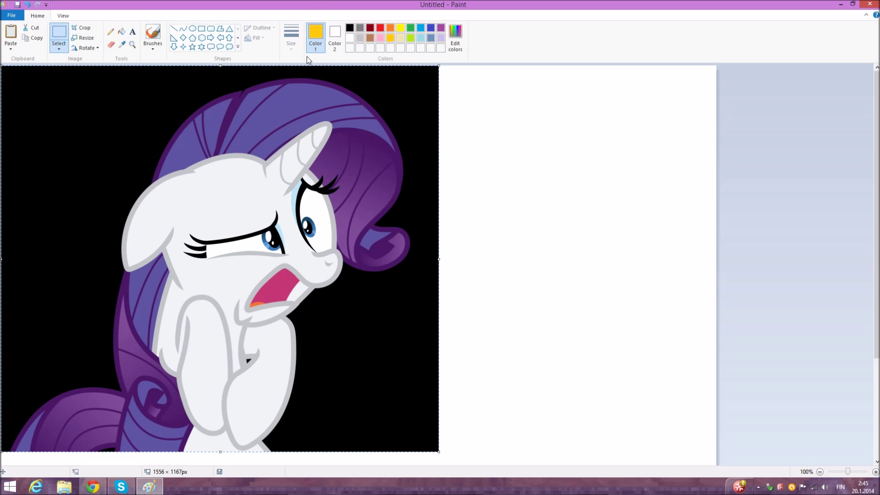
# Fill the black background around the pasted pony with white
pyautogui.click(121, 32)
pyautogui.click(334, 37)
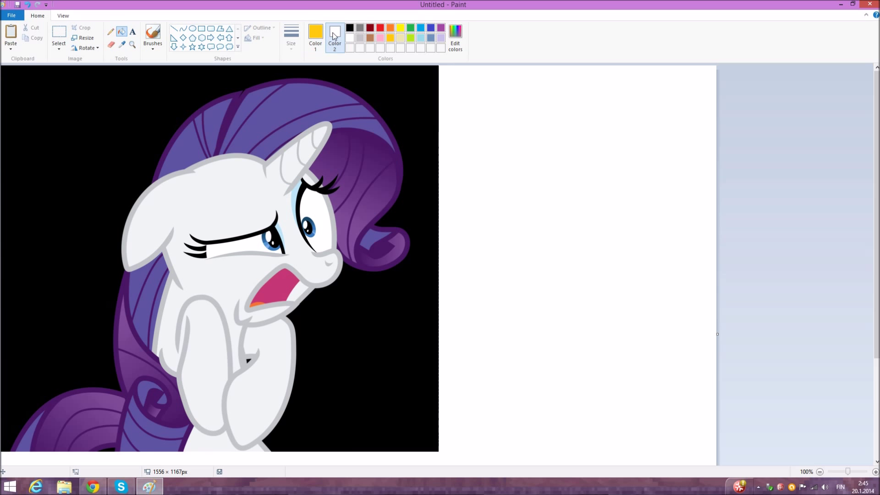
pyautogui.click(124, 117)
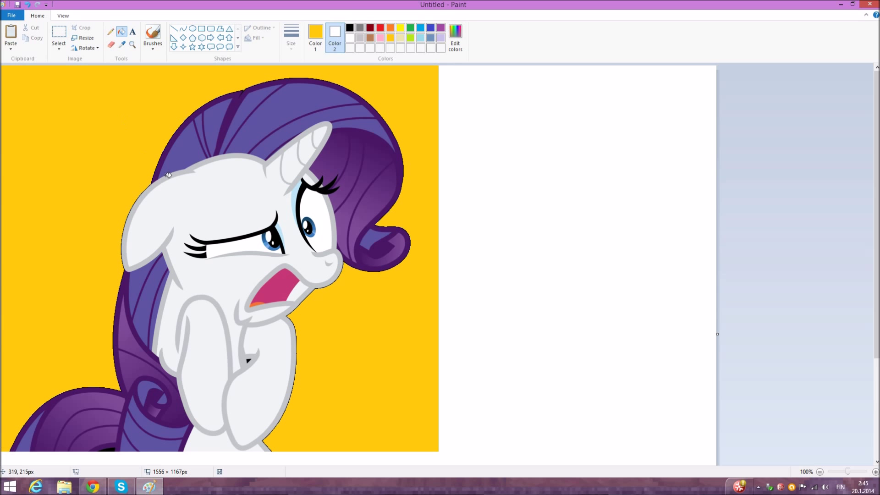
pyautogui.rightClick(65, 83)
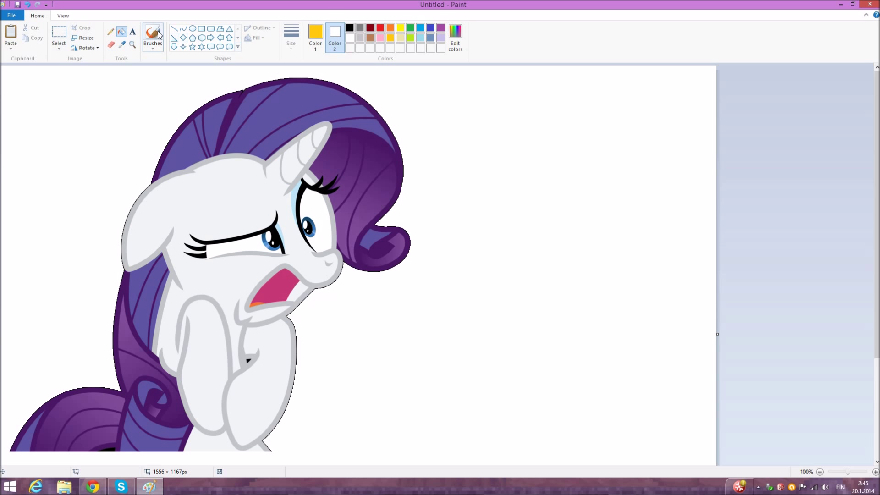
# Select the whole pony with a rectangular selection of about 1025 × 854 px
pyautogui.click(58, 32)
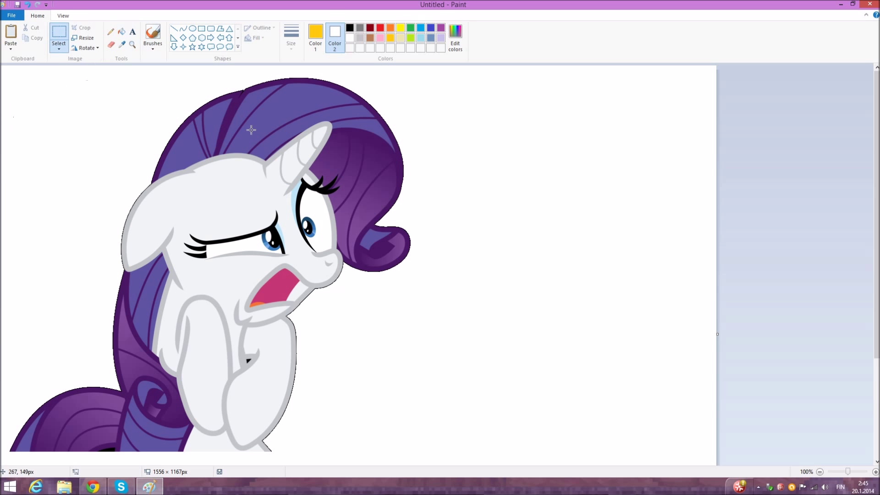
pyautogui.moveTo(472, 67); pyautogui.dragTo(1, 460)
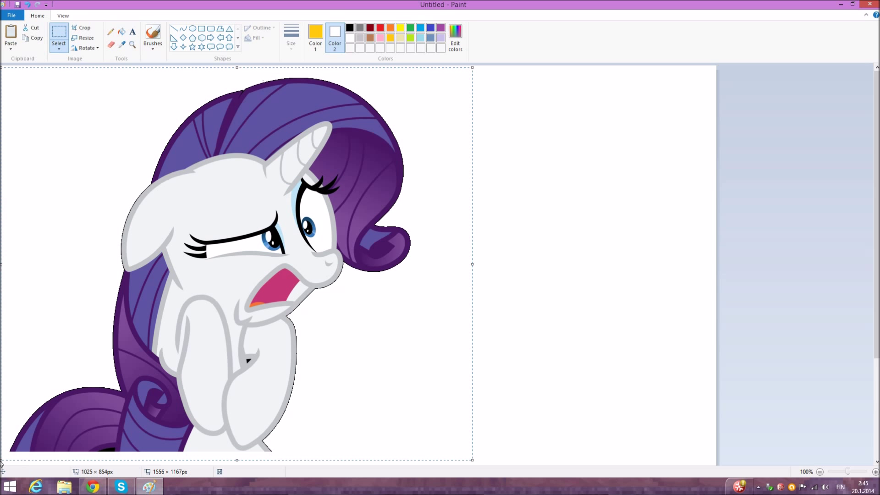
# Try a 180° rotation on the selected pony and turn it back upright
pyautogui.rightClick(292, 227)
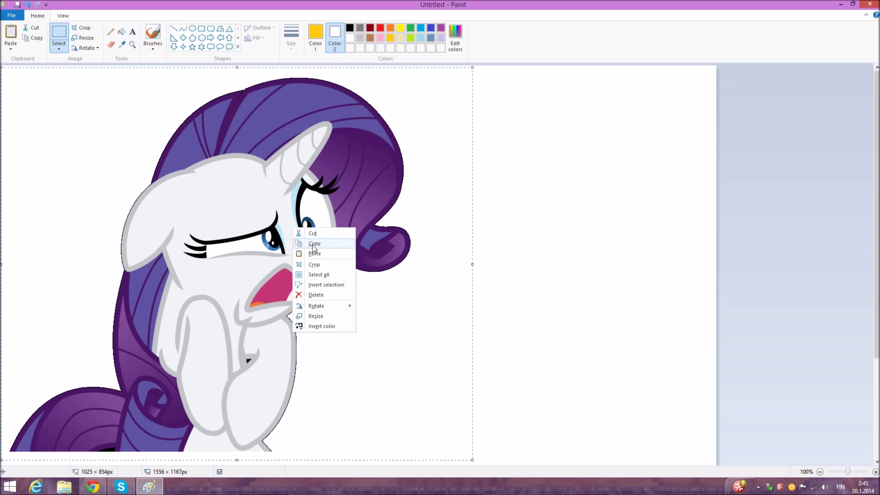
pyautogui.moveTo(323, 306)
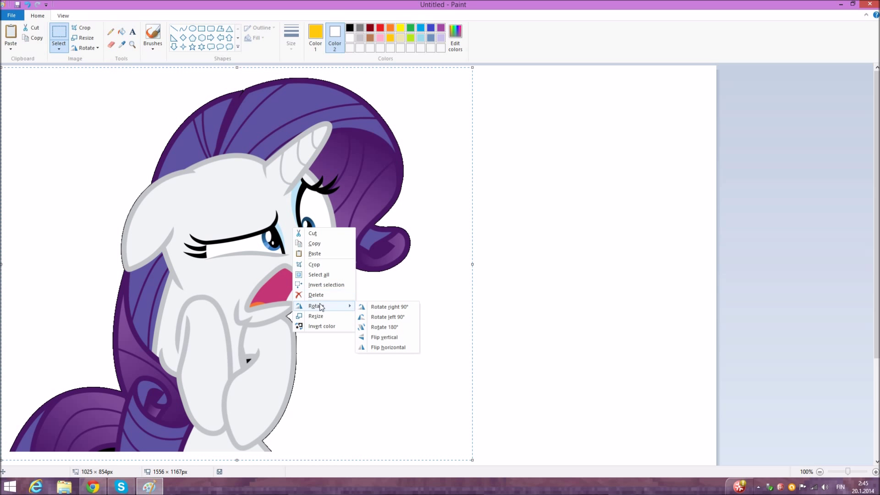
pyautogui.click(390, 328)
pyautogui.rightClick(350, 281)
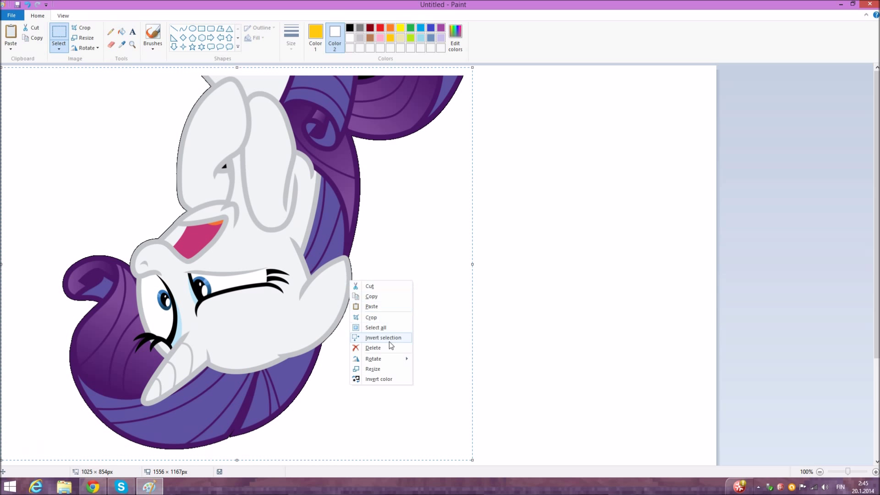
pyautogui.moveTo(404, 359)
pyautogui.click(441, 380)
# Flip the selected pony horizontally
pyautogui.rightClick(359, 301)
pyautogui.moveTo(380, 380)
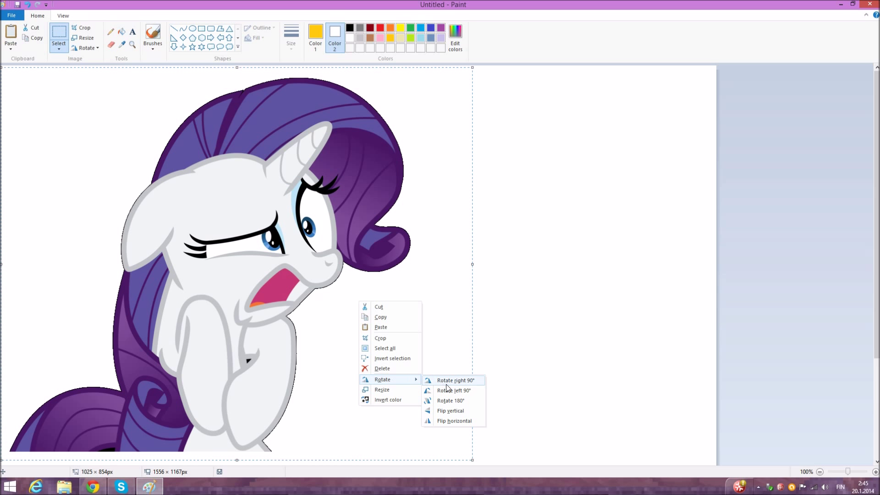
pyautogui.click(457, 425)
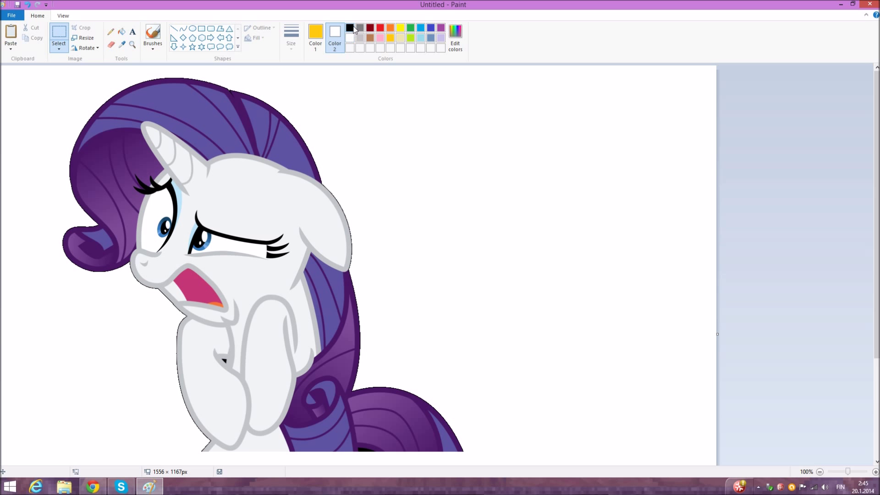
# Fill the blue sections of the upper mane with red
pyautogui.click(380, 28)
pyautogui.click(121, 31)
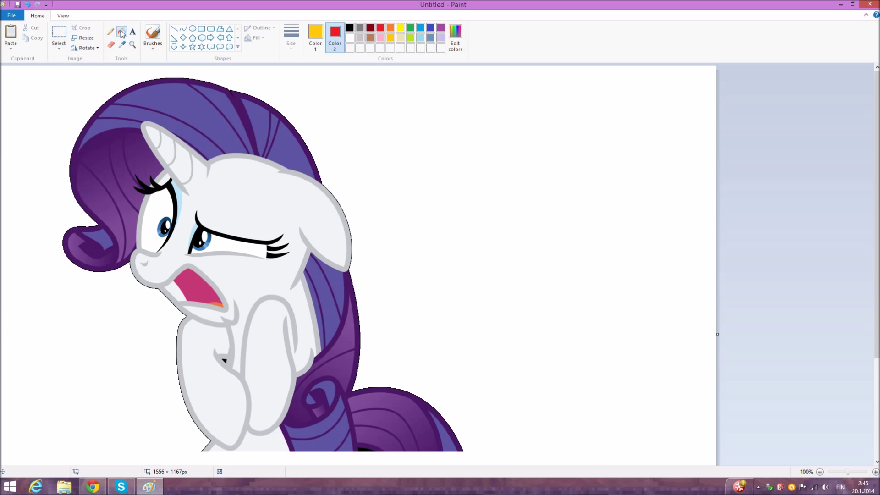
pyautogui.click(292, 139)
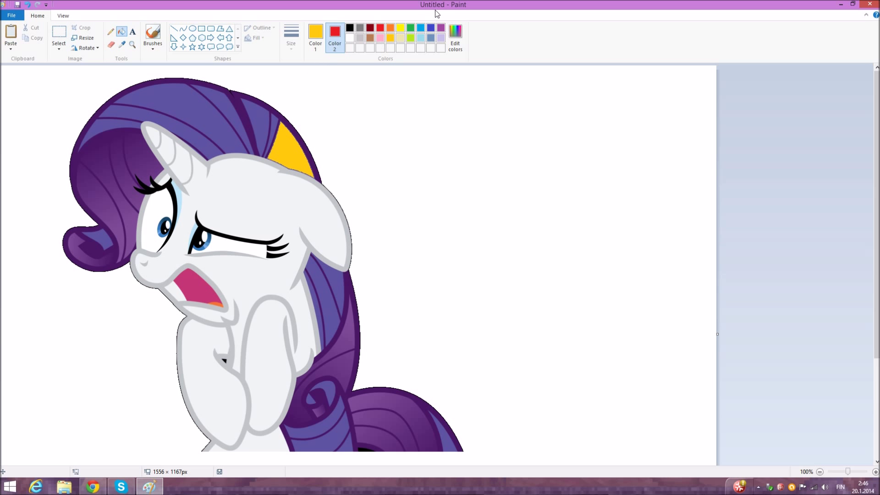
pyautogui.rightClick(282, 149)
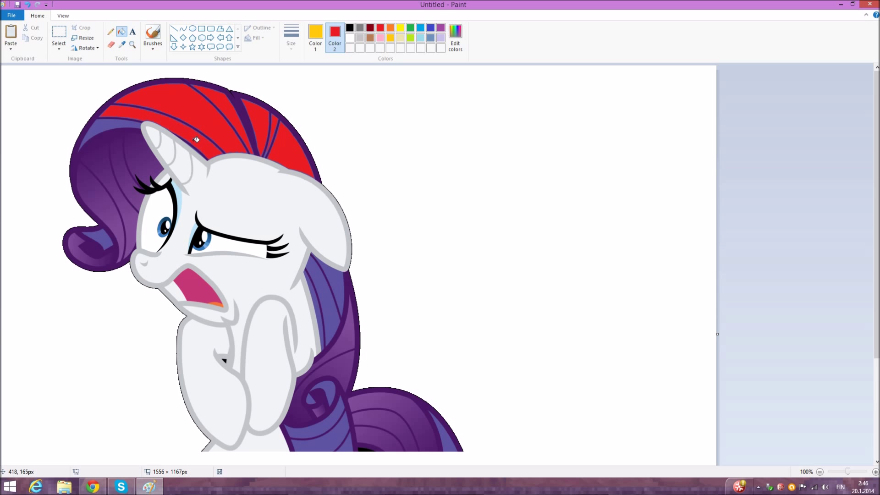
# Add red fills across the purple gradient locks at the front of the mane beside the horn
pyautogui.rightClick(138, 156)
pyautogui.rightClick(156, 167)
pyautogui.rightClick(135, 138)
pyautogui.rightClick(122, 173)
pyautogui.rightClick(103, 143)
pyautogui.rightClick(106, 159)
pyautogui.rightClick(88, 148)
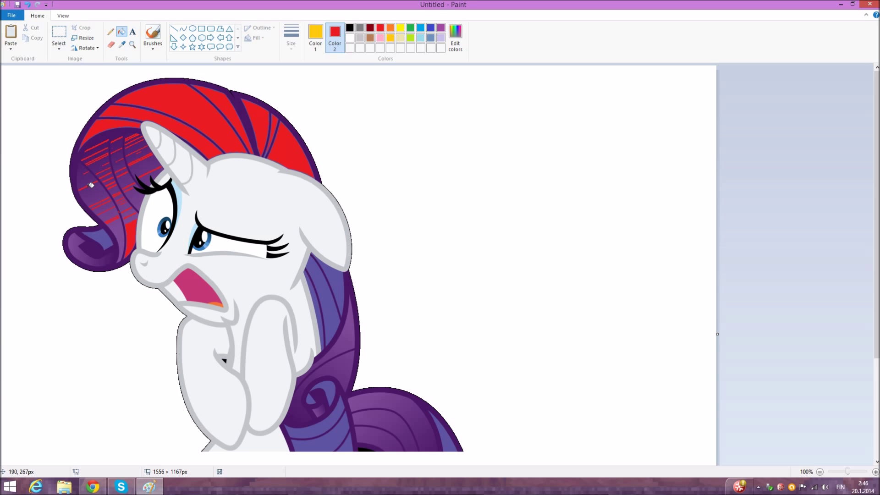
# Fill the blue and purple locks of the back mane with red, down to the lower curl
pyautogui.click(327, 279)
pyautogui.rightClick(328, 280)
pyautogui.rightClick(351, 340)
pyautogui.rightClick(340, 371)
pyautogui.rightClick(295, 417)
pyautogui.rightClick(300, 410)
# Add red fills to the purple stripes of the tail
pyautogui.rightClick(414, 413)
pyautogui.rightClick(425, 433)
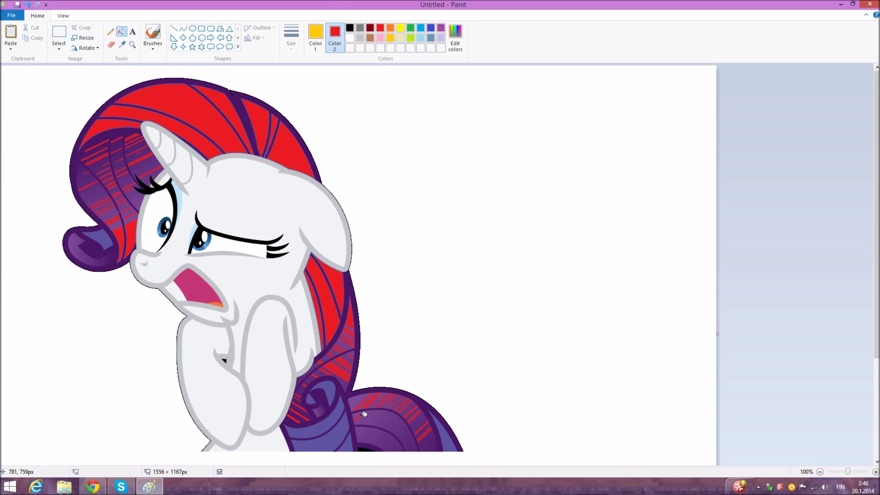
pyautogui.rightClick(402, 434)
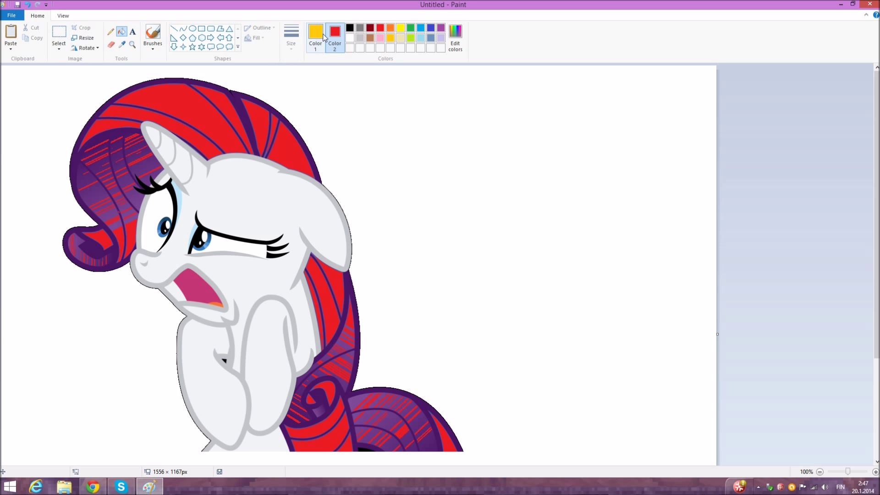
# Recolour the dark purple outlines of the mane and tail with orange
pyautogui.click(391, 30)
pyautogui.rightClick(234, 97)
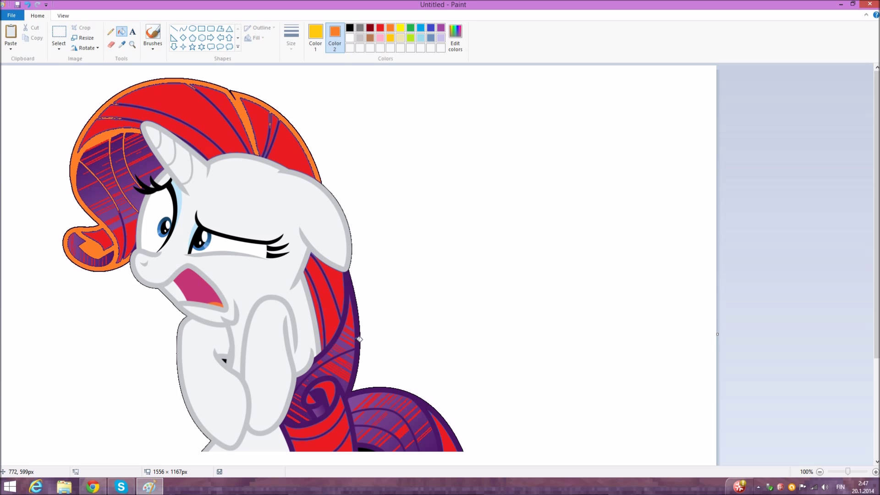
pyautogui.rightClick(359, 339)
# Fill the pony's face, forelegs and lower body with brown
pyautogui.click(369, 37)
pyautogui.rightClick(292, 224)
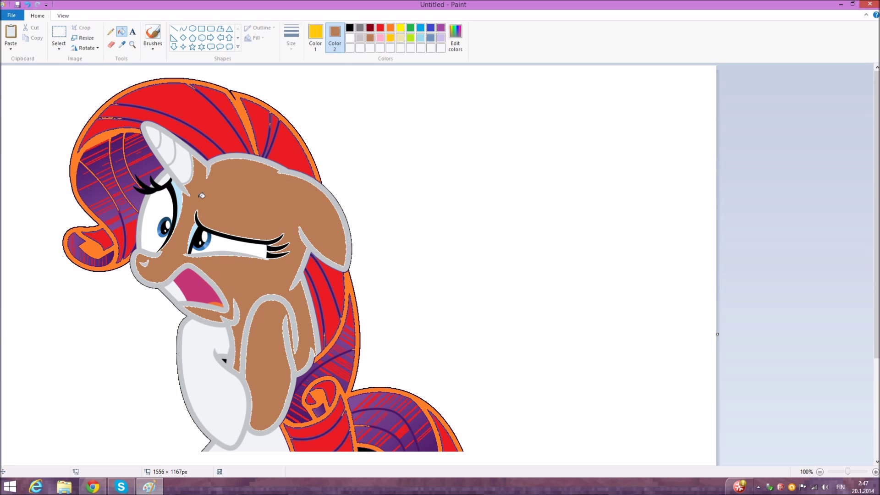
pyautogui.rightClick(202, 384)
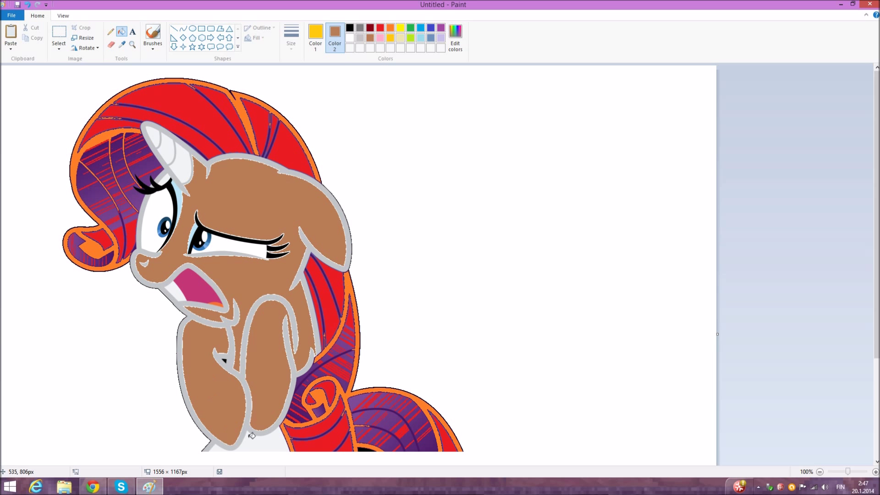
pyautogui.rightClick(251, 436)
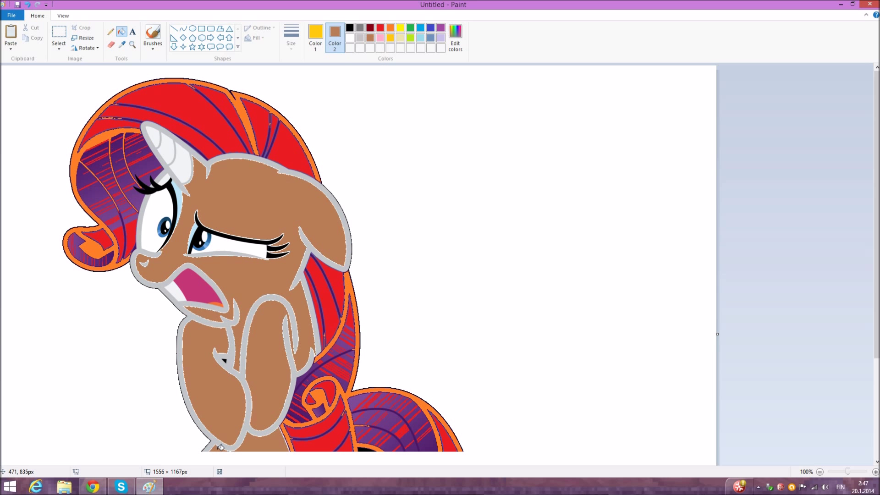
# Fill the segments of the pony's horn with the same brown, keeping the background white
pyautogui.rightClick(190, 164)
pyautogui.rightClick(170, 147)
pyautogui.rightClick(160, 137)
pyautogui.rightClick(343, 118)
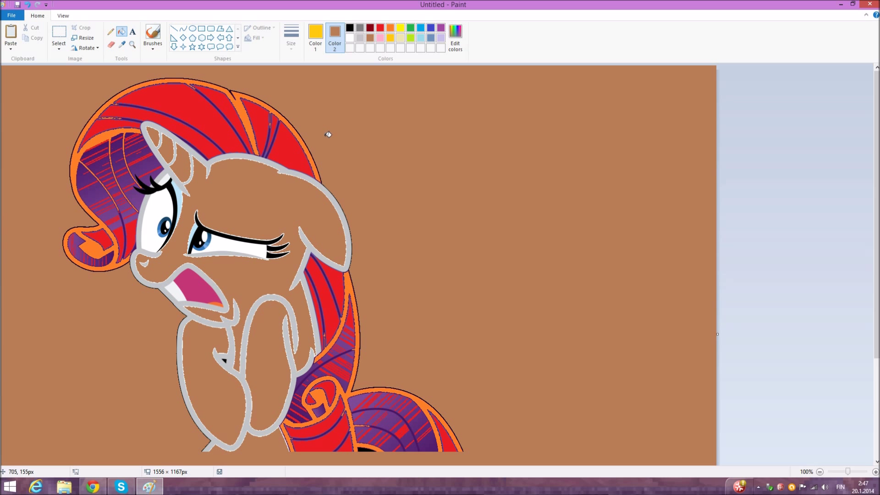
pyautogui.hotkey('ctrl', 'z')
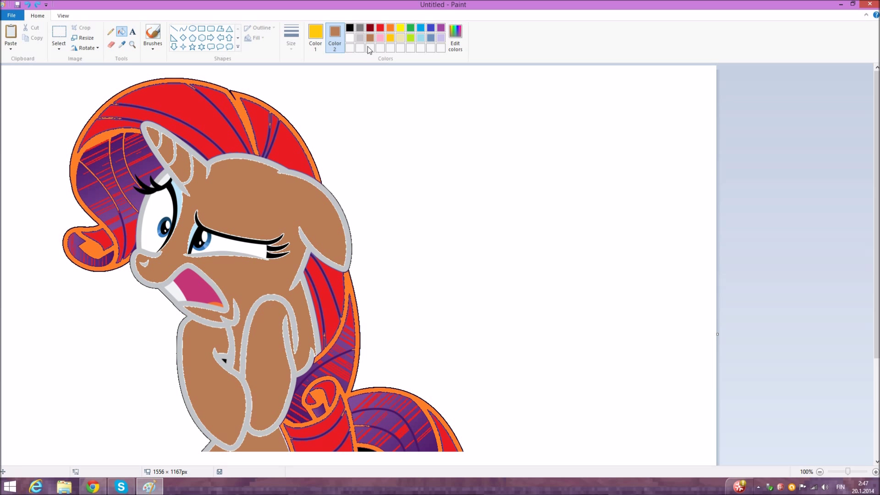
# Recolour the grey outlines of the head, horn and body with light yellow
pyautogui.click(399, 38)
pyautogui.rightClick(255, 158)
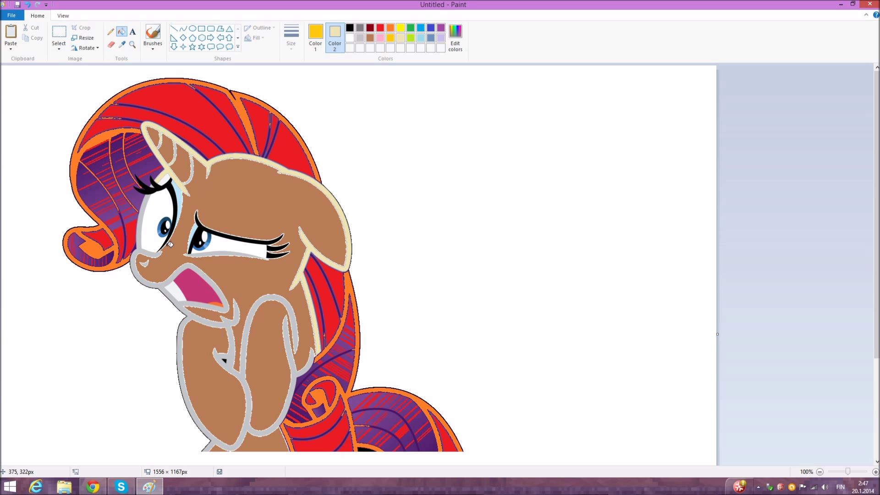
pyautogui.rightClick(193, 266)
pyautogui.rightClick(204, 253)
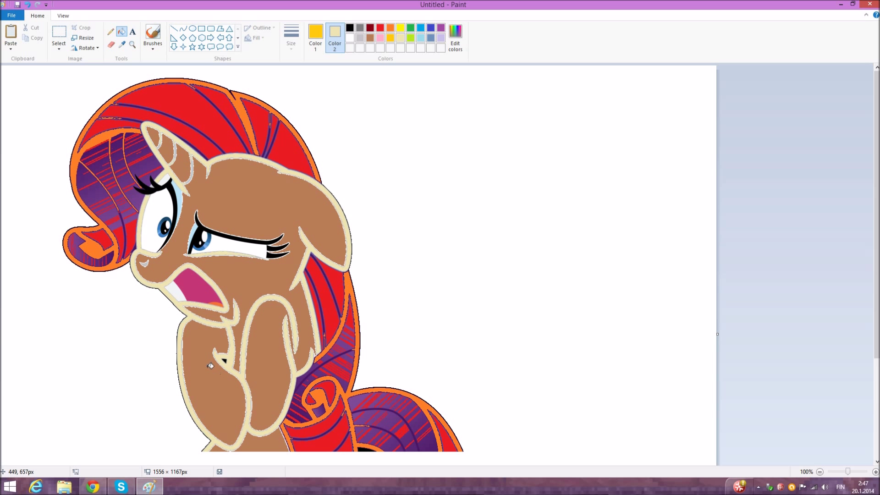
# Fill the whites of both eyes with gold
pyautogui.rightClick(390, 38)
pyautogui.rightClick(154, 210)
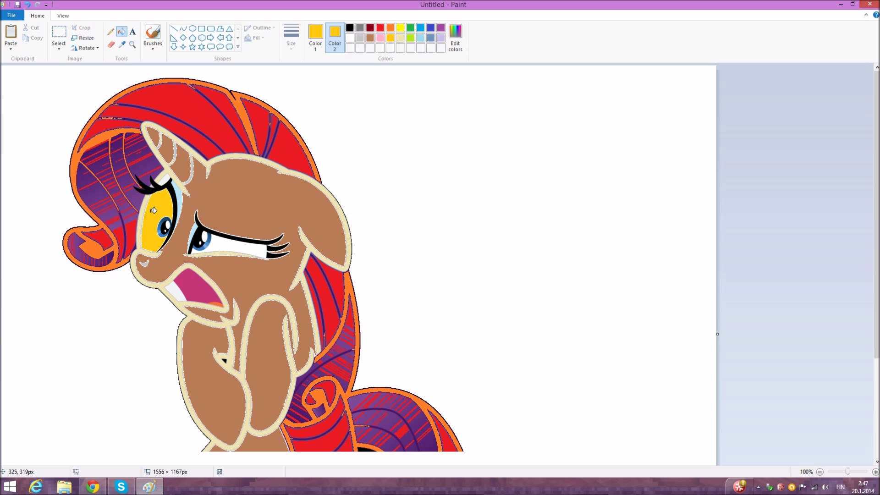
pyautogui.rightClick(200, 236)
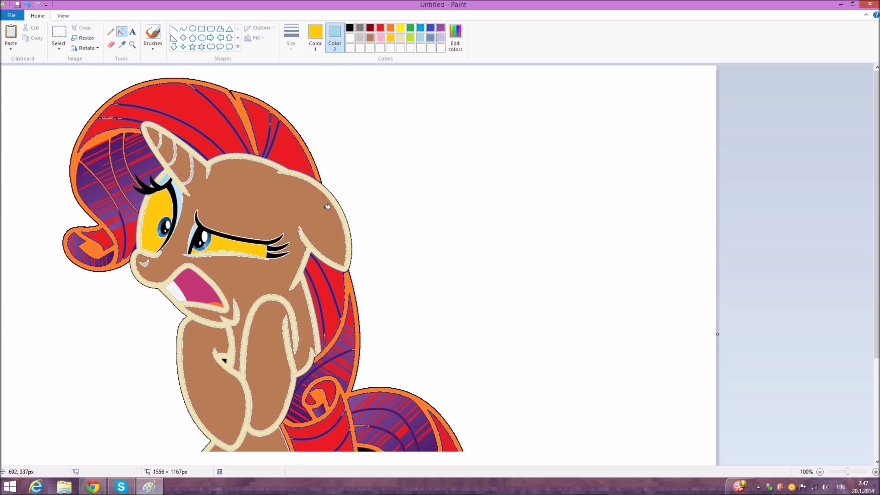
# Draw a gold Pencil horizon line across the canvas on both sides of the pony, about 668 px below the upper edge
pyautogui.click(110, 32)
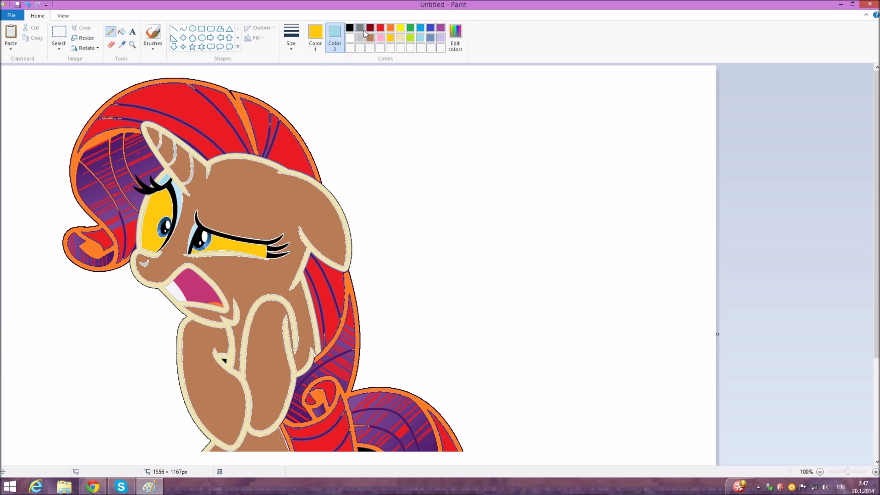
pyautogui.click(370, 37)
pyautogui.moveTo(643, 370); pyautogui.dragTo(362, 372)
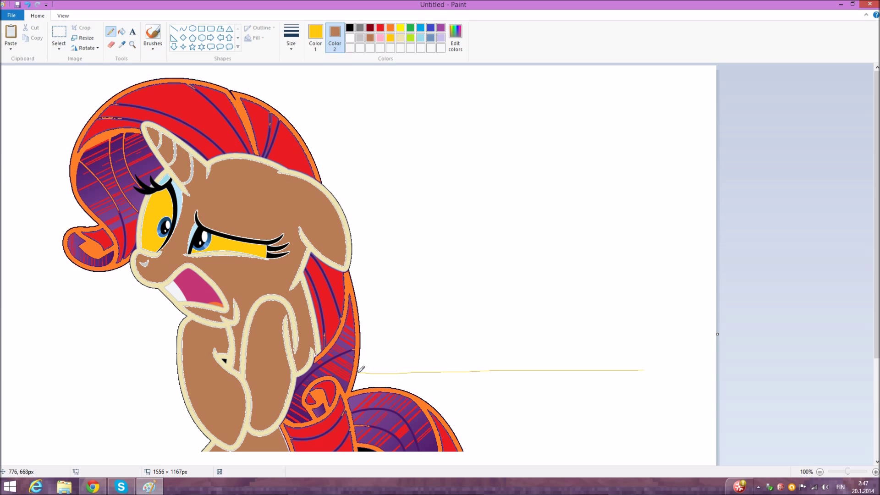
pyautogui.moveTo(180, 382); pyautogui.dragTo(1, 382)
pyautogui.moveTo(642, 369); pyautogui.dragTo(812, 370)
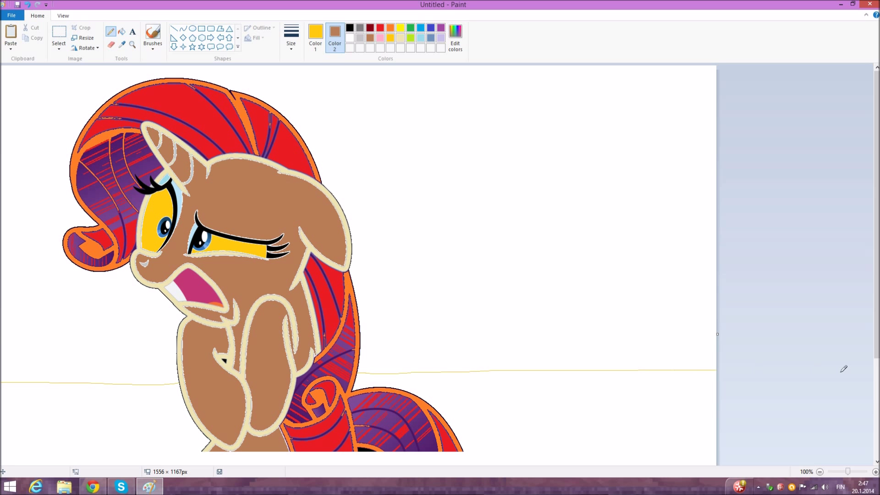
# Fill the ground area below the horizon line with dark red
pyautogui.click(122, 31)
pyautogui.rightClick(538, 385)
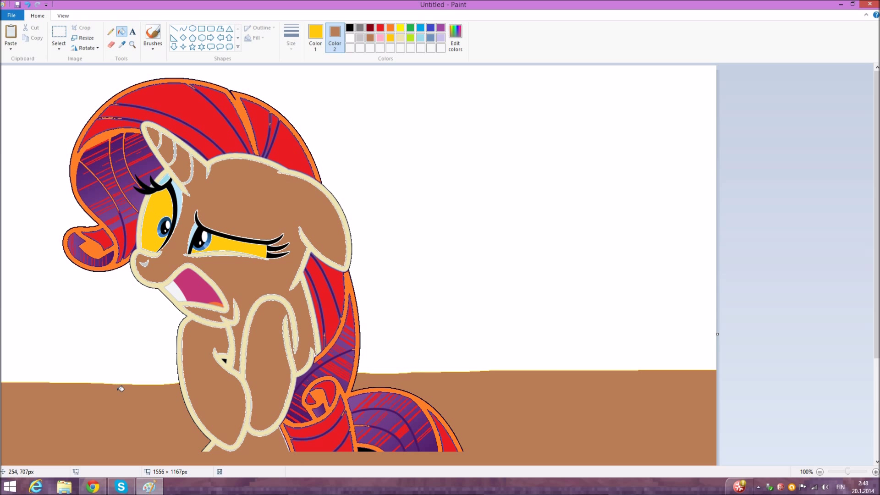
pyautogui.hotkey('ctrl', 'z')
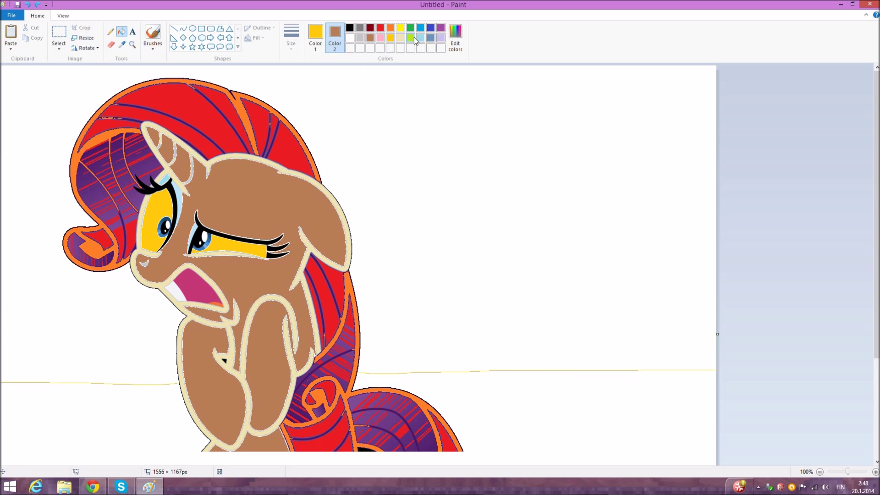
pyautogui.rightClick(370, 31)
pyautogui.rightClick(546, 433)
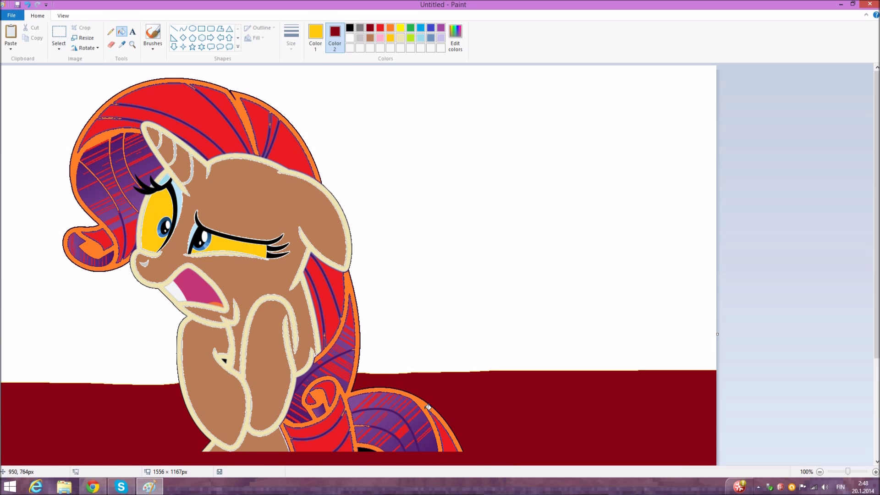
pyautogui.scroll(-3, 137, 358)
pyautogui.scroll(3, 146, 360)
pyautogui.scroll(-3, 150, 361)
pyautogui.scroll(3, 153, 363)
pyautogui.scroll(-3, 158, 293)
pyautogui.scroll(3, 160, 294)
# Paint two rows of thick wavy red brush lines across the white background on both sides of the pony
pyautogui.click(381, 28)
pyautogui.click(111, 32)
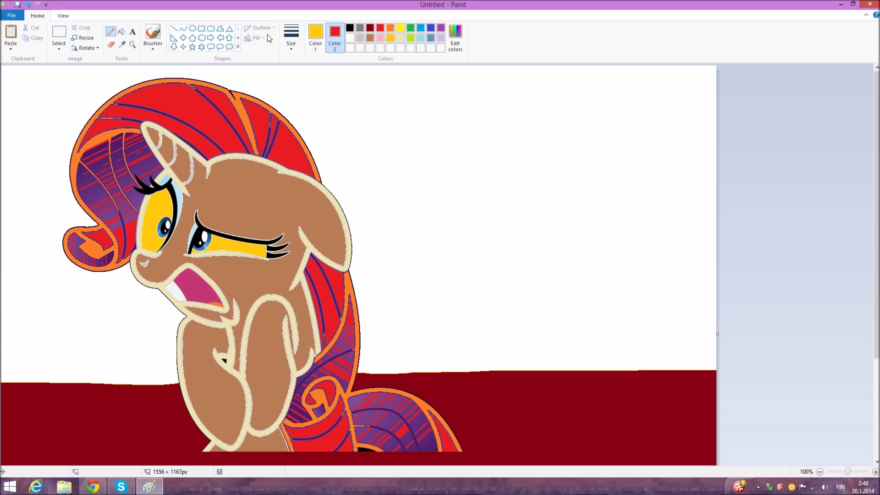
pyautogui.click(151, 33)
pyautogui.click(152, 46)
pyautogui.click(158, 64)
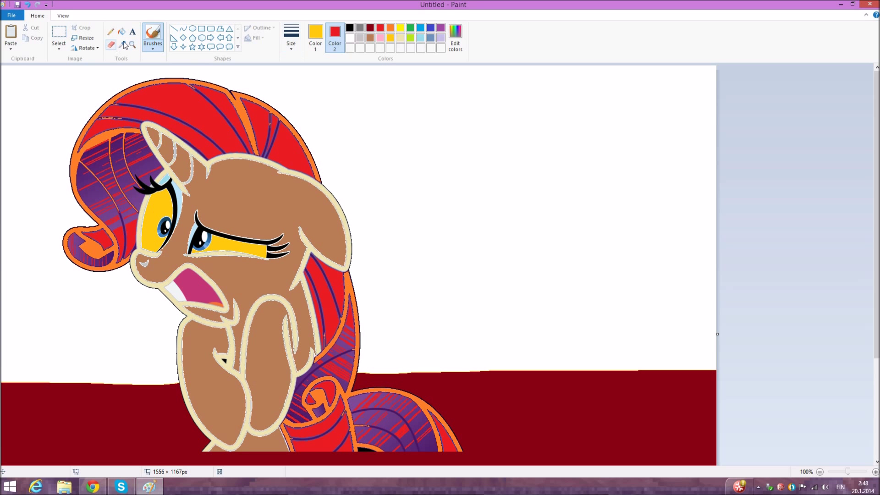
pyautogui.click(288, 34)
pyautogui.click(306, 105)
pyautogui.moveTo(704, 136)
pyautogui.mouseDown()
pyautogui.moveTo(433, 175)
pyautogui.moveTo(375, 124)
pyautogui.moveTo(314, 110)
pyautogui.moveTo(312, 130)
pyautogui.mouseUp()
pyautogui.moveTo(76, 128)
pyautogui.mouseDown()
pyautogui.moveTo(49, 118)
pyautogui.moveTo(2, 125)
pyautogui.mouseUp()
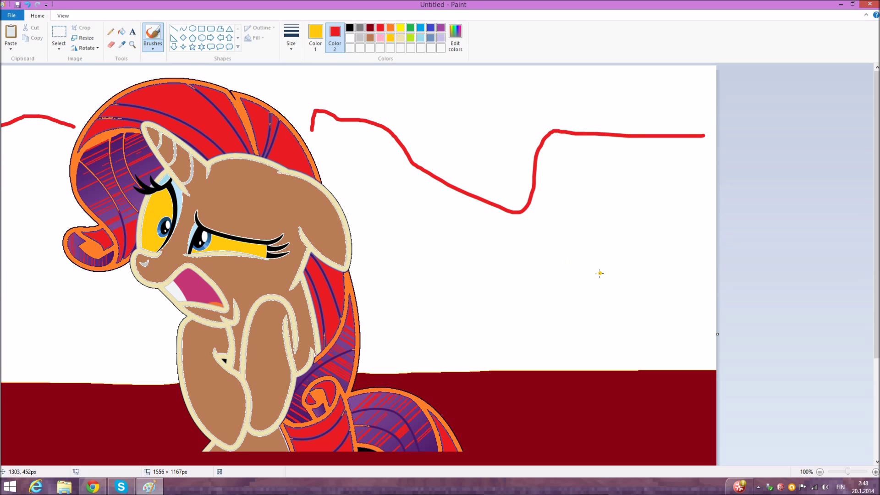
pyautogui.moveTo(402, 212); pyautogui.dragTo(686, 240)
pyautogui.moveTo(54, 209); pyautogui.dragTo(2, 224)
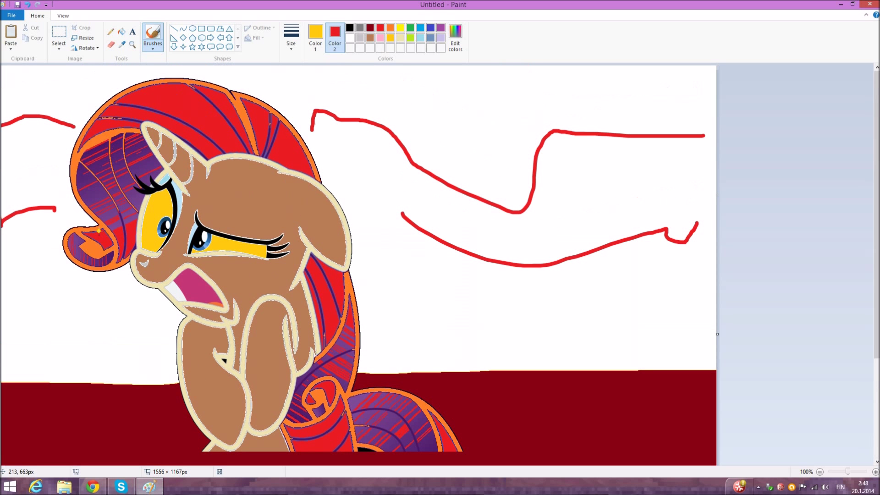